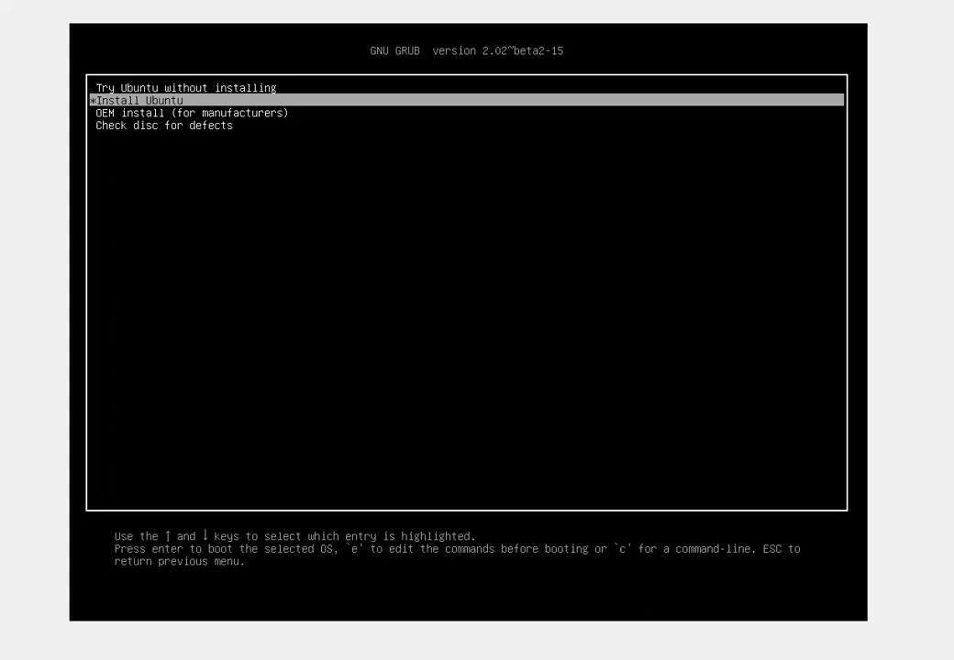
Boot the "Install Ubuntu" entry from the GRUB menu
key(Down)
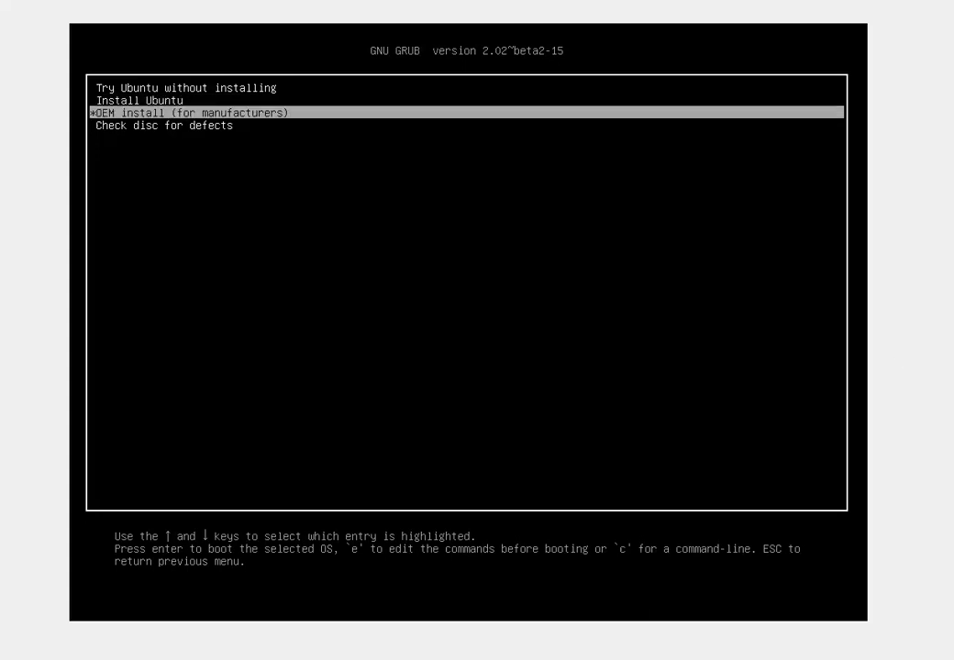
key(Up)
key(Up)
key(Down)
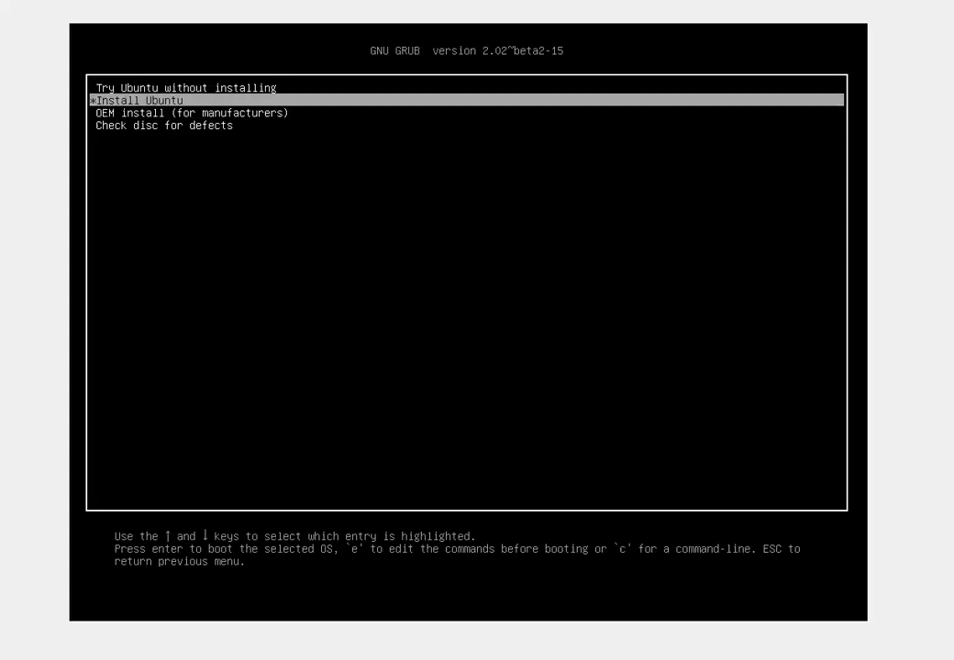
key(Up)
key(Down)
key(Down)
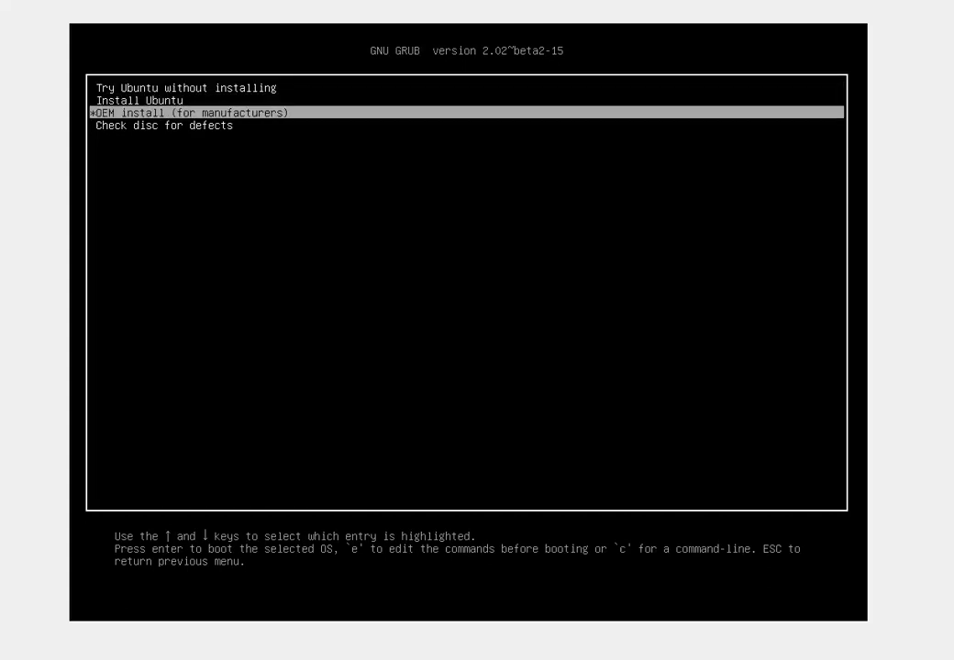
key(Up)
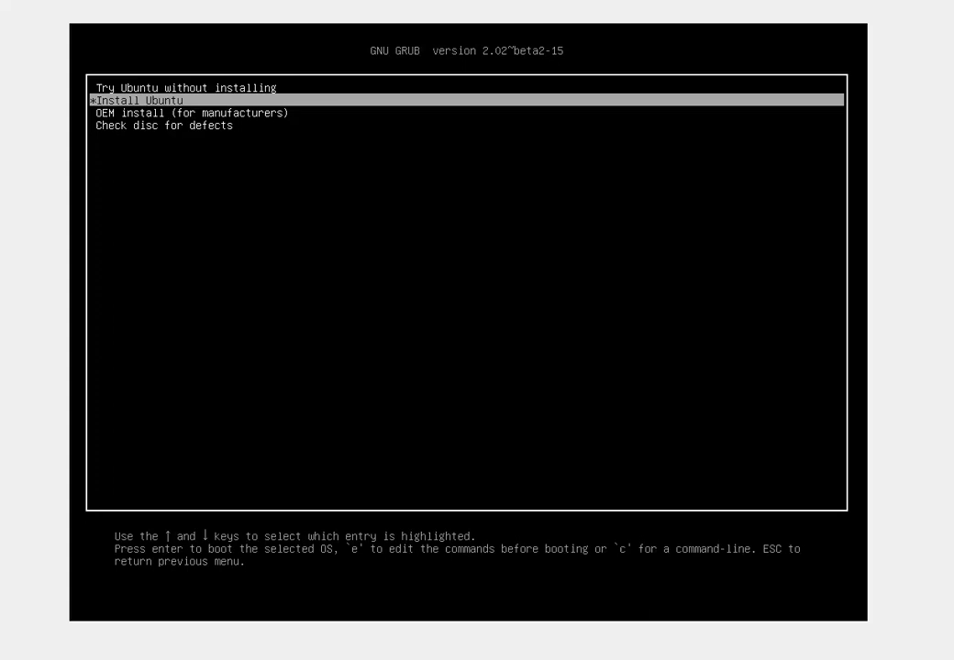
key(Return)
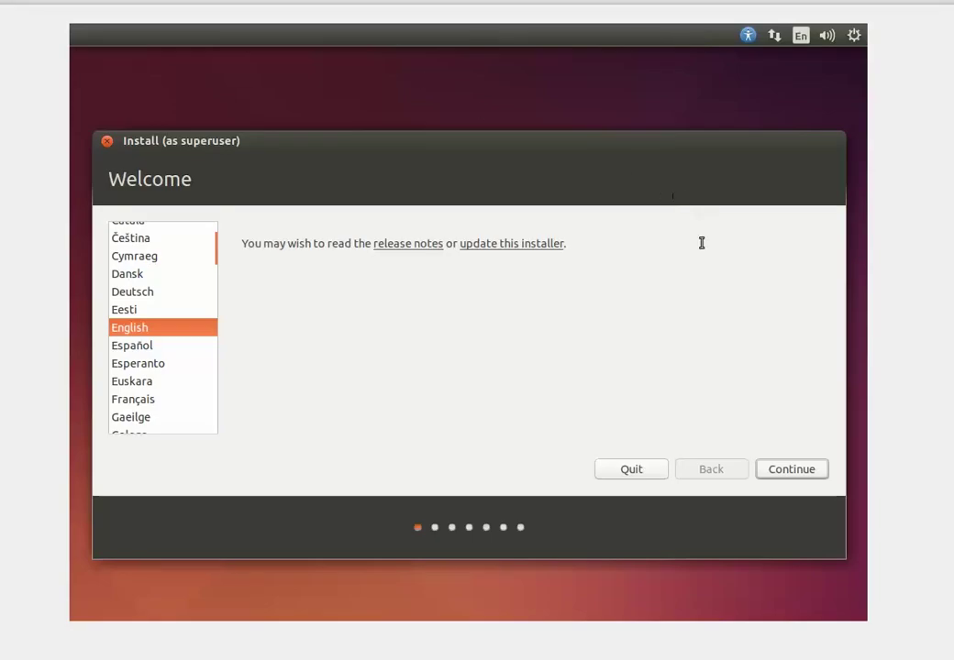
Choose Italiano as the installer language and continue to the preparation page
click(155, 383)
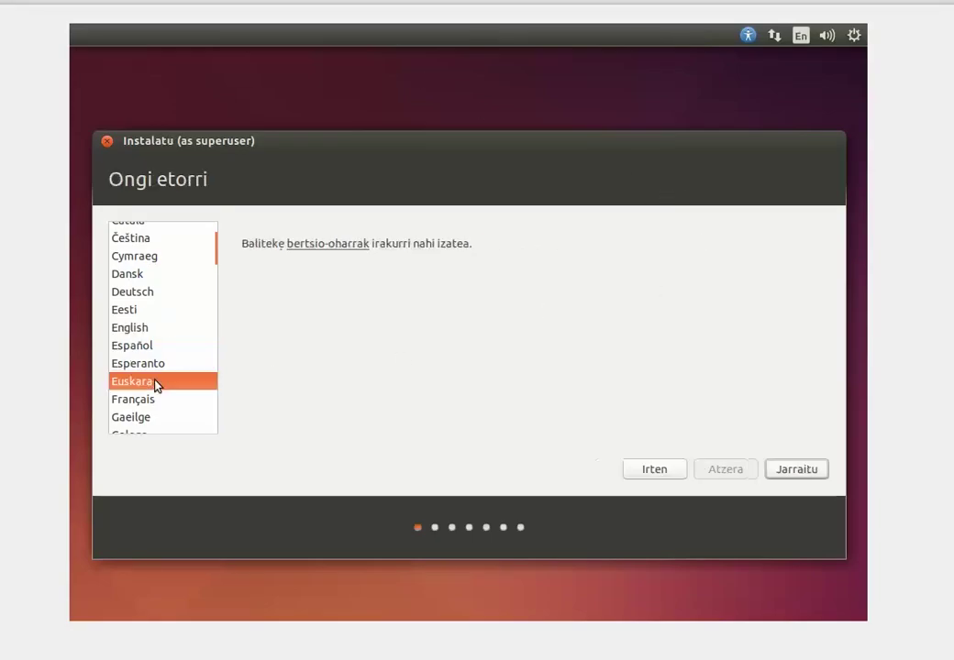
key(Down)
key(Down)
key(Down)
key(Down)
key(Down)
key(Down)
key(Down)
key(Down)
key(Down)
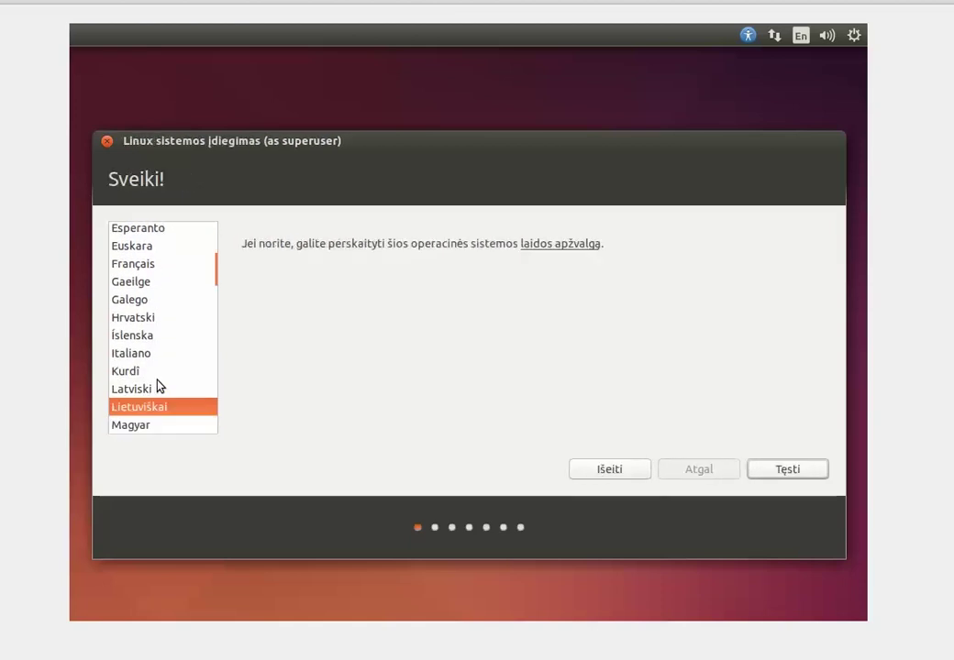
key(Up)
key(Up)
key(Up)
click(801, 470)
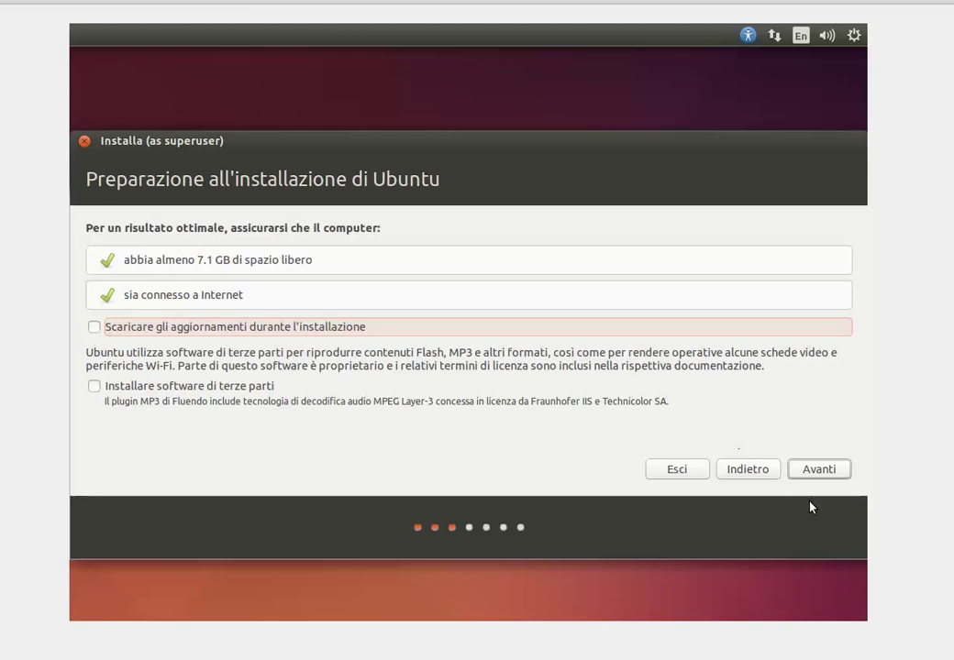
Continue without downloading updates or third-party software and choose the "Altro" installation type for manual partitioning
click(819, 473)
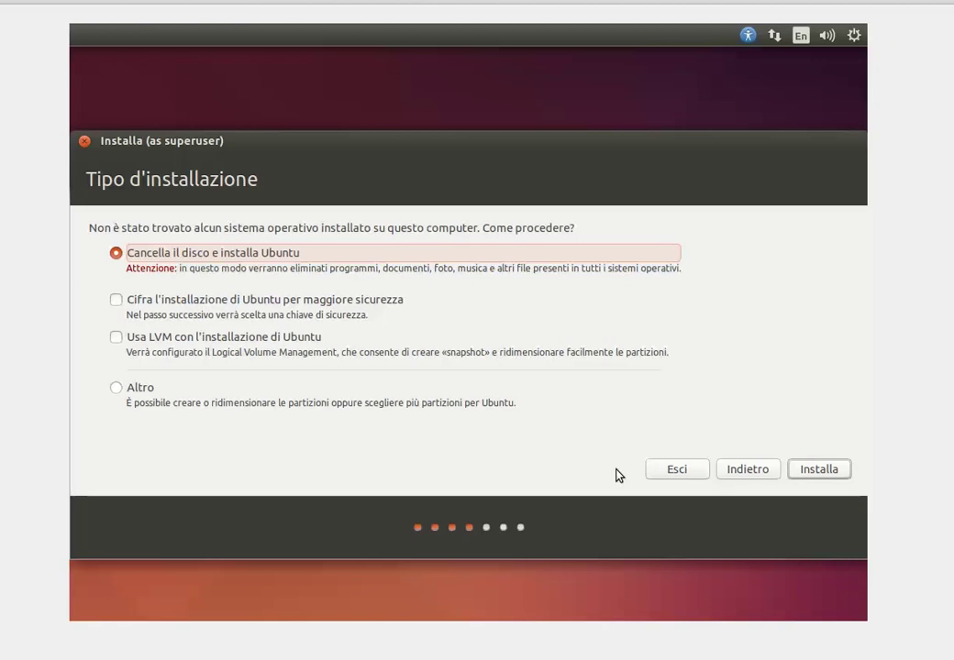
click(117, 388)
click(826, 472)
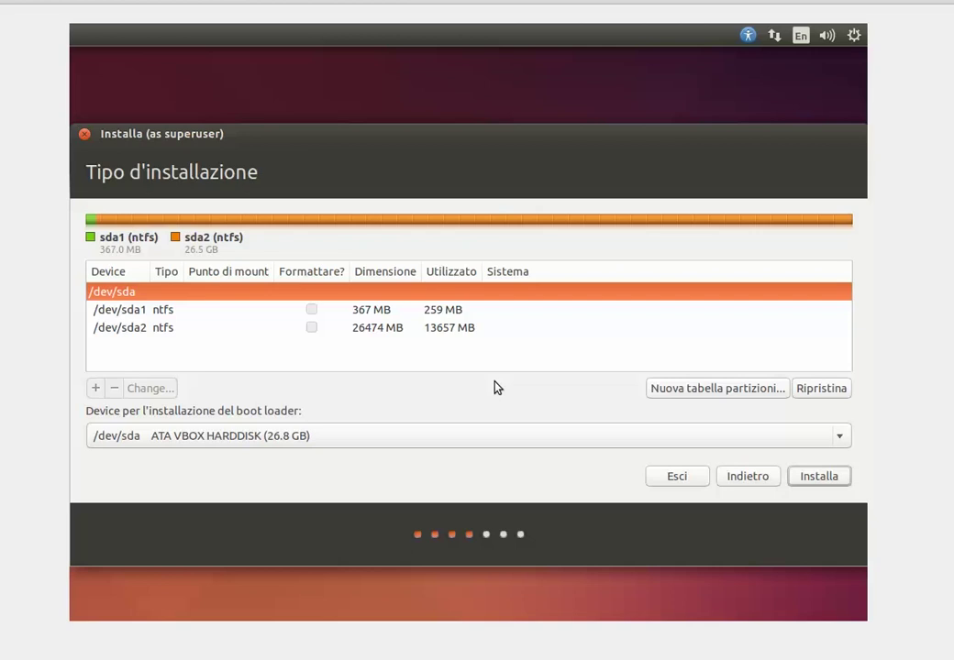
Delete both existing NTFS partitions, /dev/sda2 and /dev/sda1, from the disk
click(170, 312)
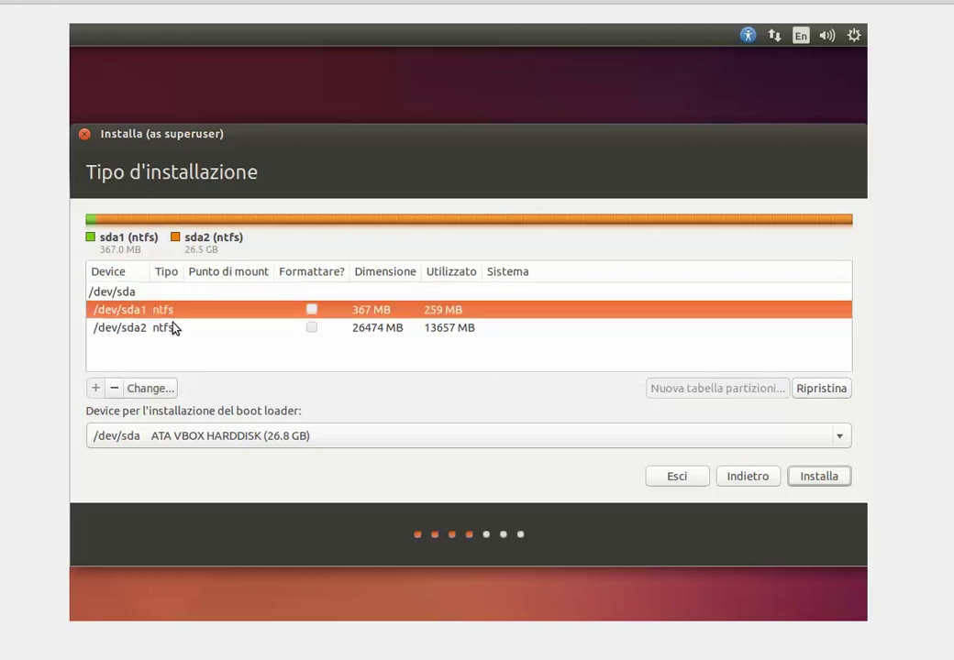
click(174, 328)
click(179, 311)
click(184, 328)
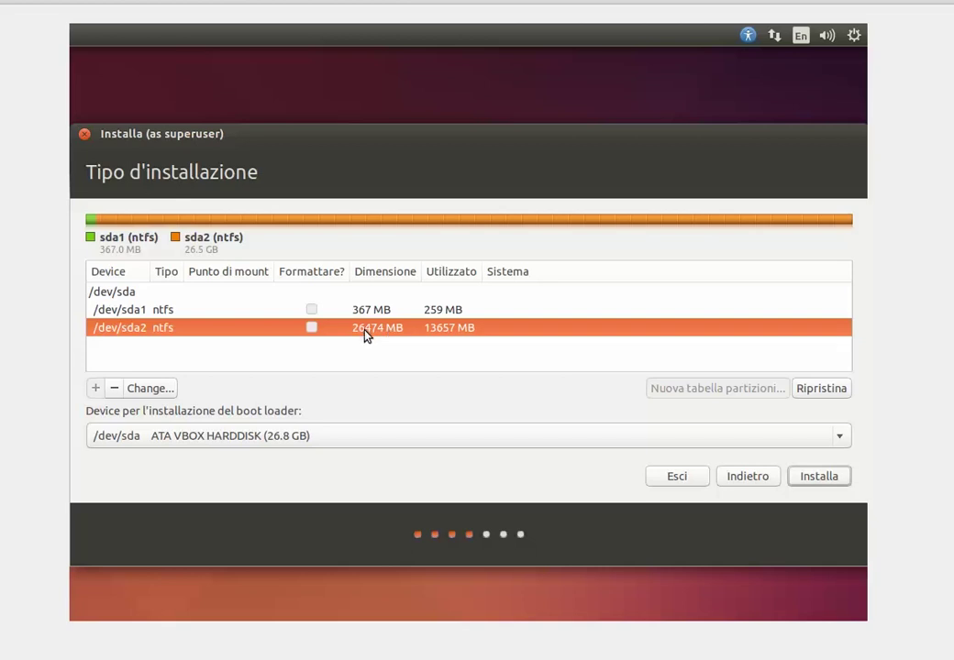
click(115, 388)
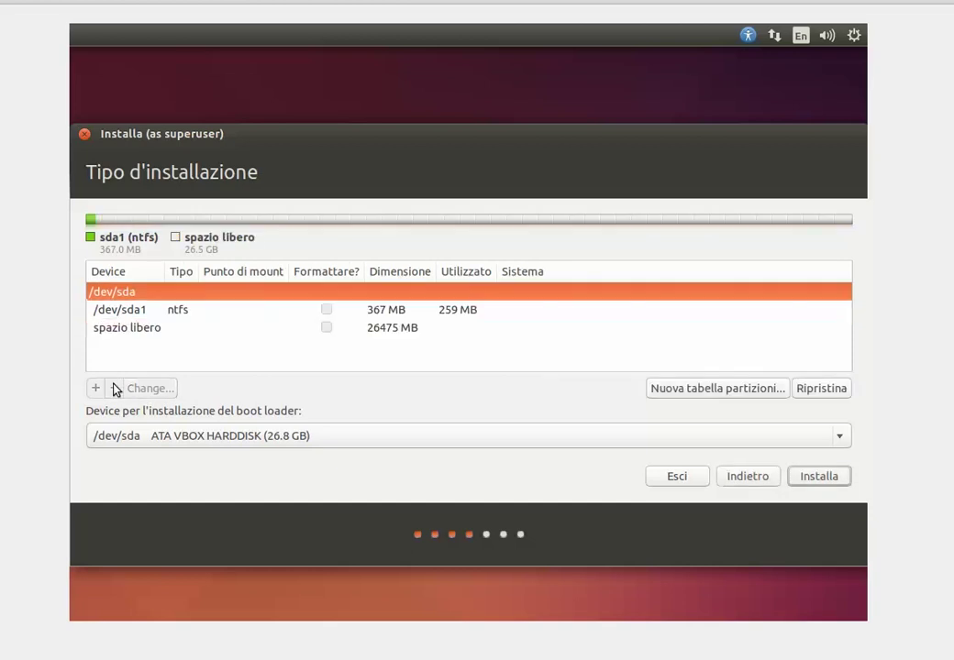
click(186, 310)
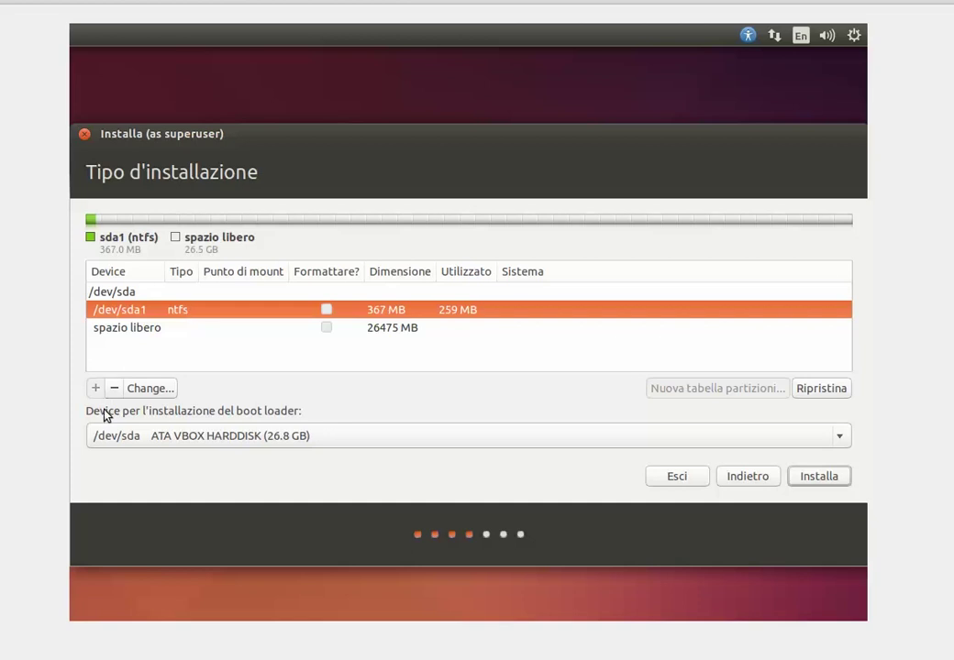
click(117, 389)
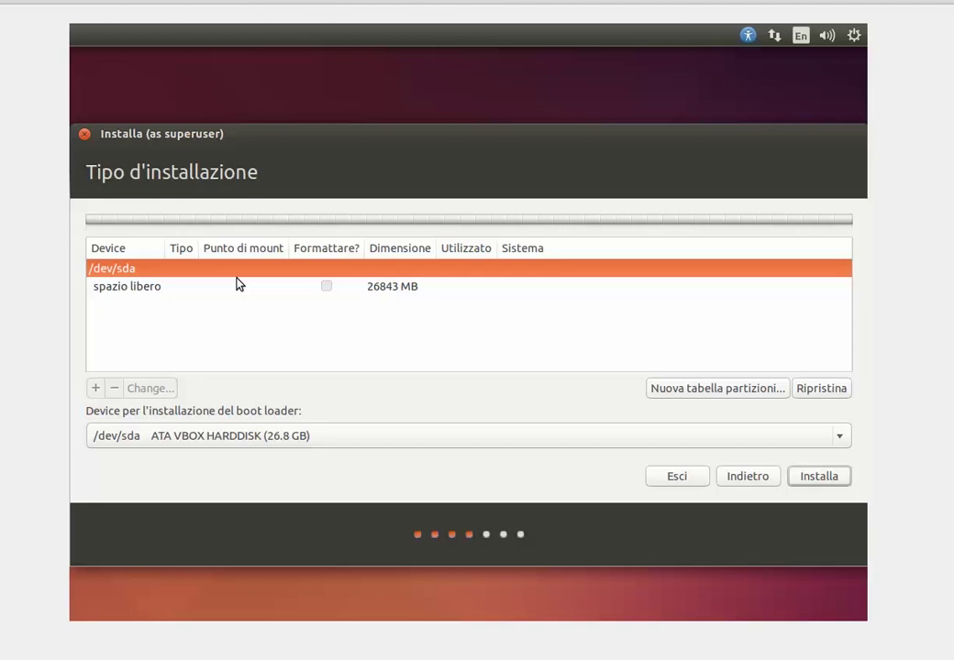
Create a 4000 MB primary partition at the beginning of the free space, used as "area di swap"
click(191, 291)
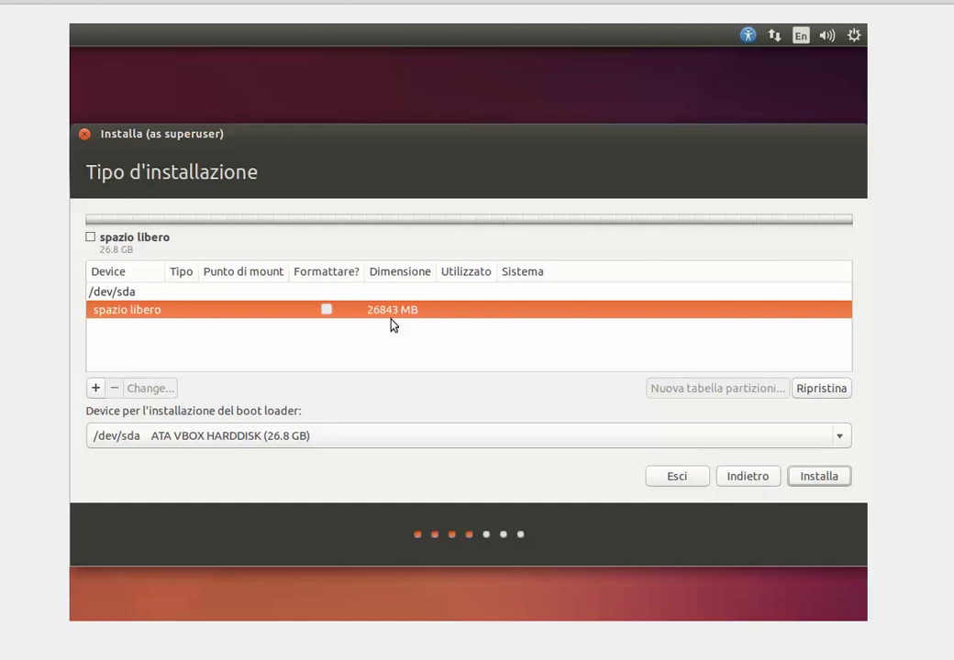
click(95, 389)
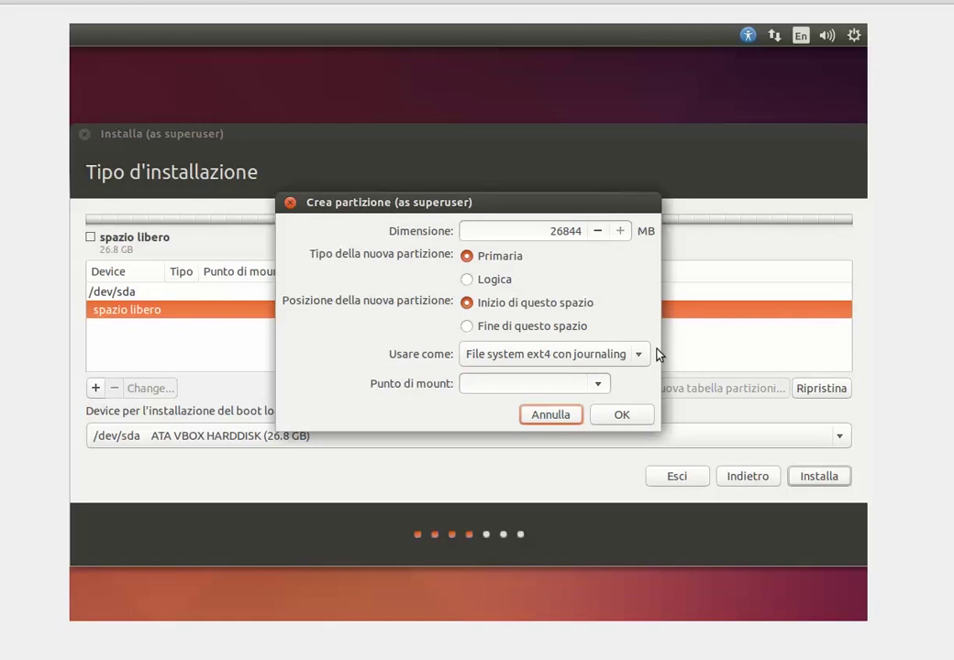
click(635, 360)
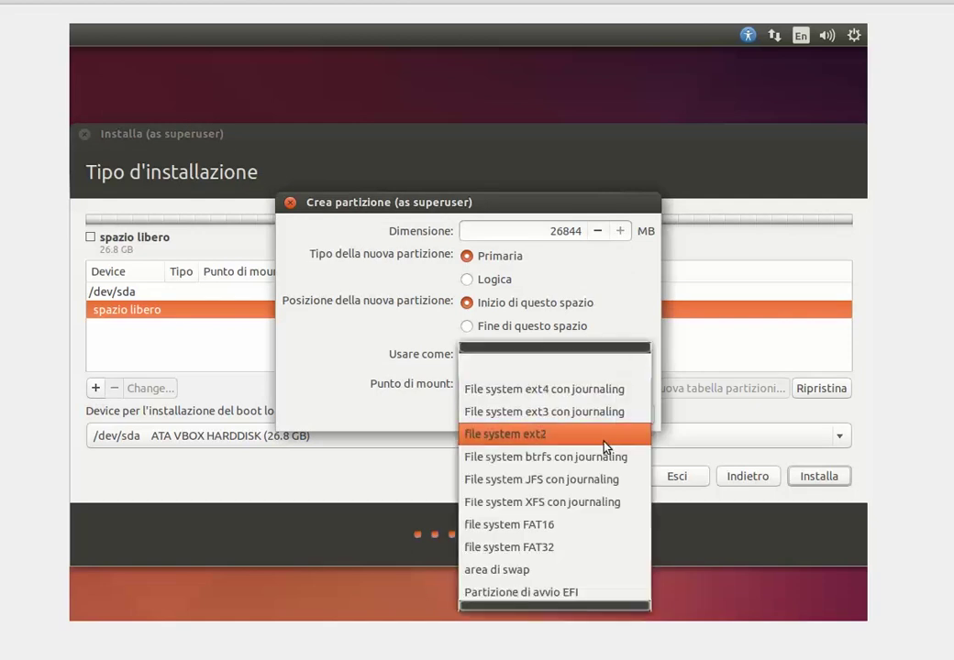
click(518, 571)
click(554, 233)
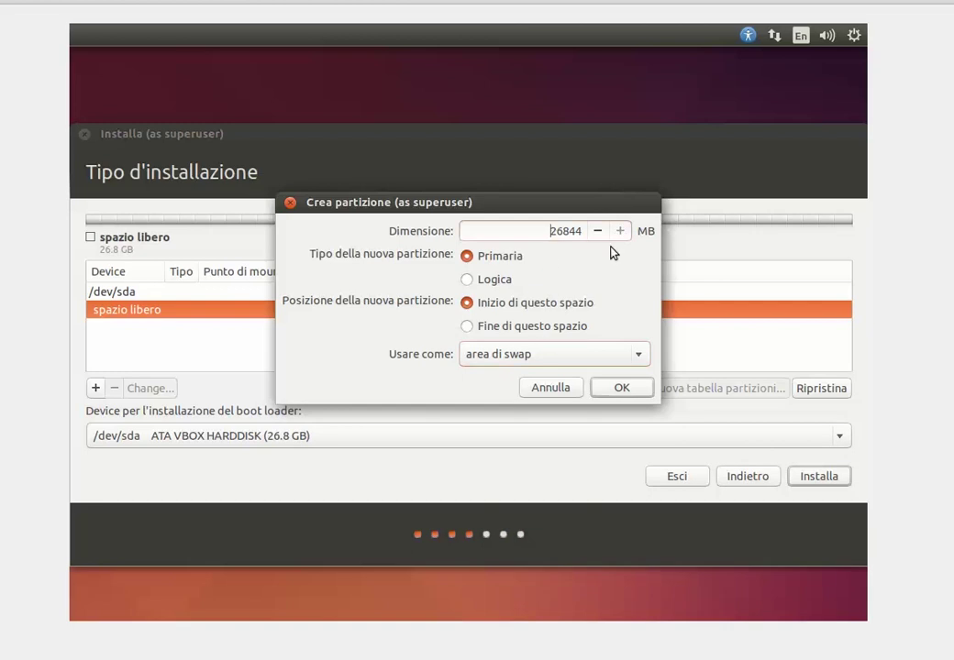
key(BackSpace)
key(Delete)
key(Delete)
key(Delete)
key(Delete)
text(4000)
click(633, 389)
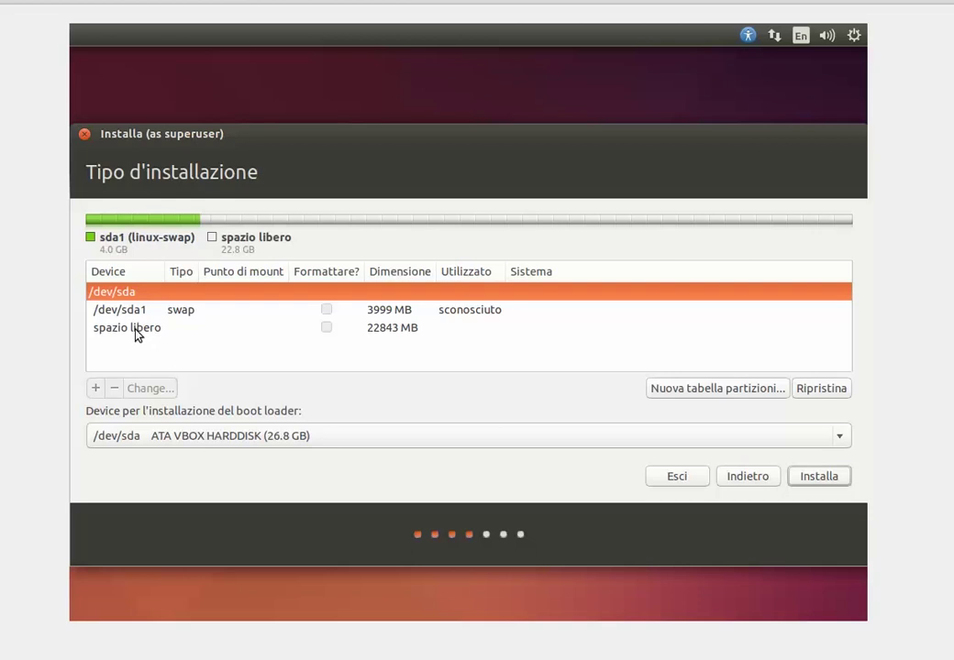
Create a primary partition from all 22843 MB of remaining free space, using the ext3 journaling file system and mount point /
click(135, 335)
click(98, 389)
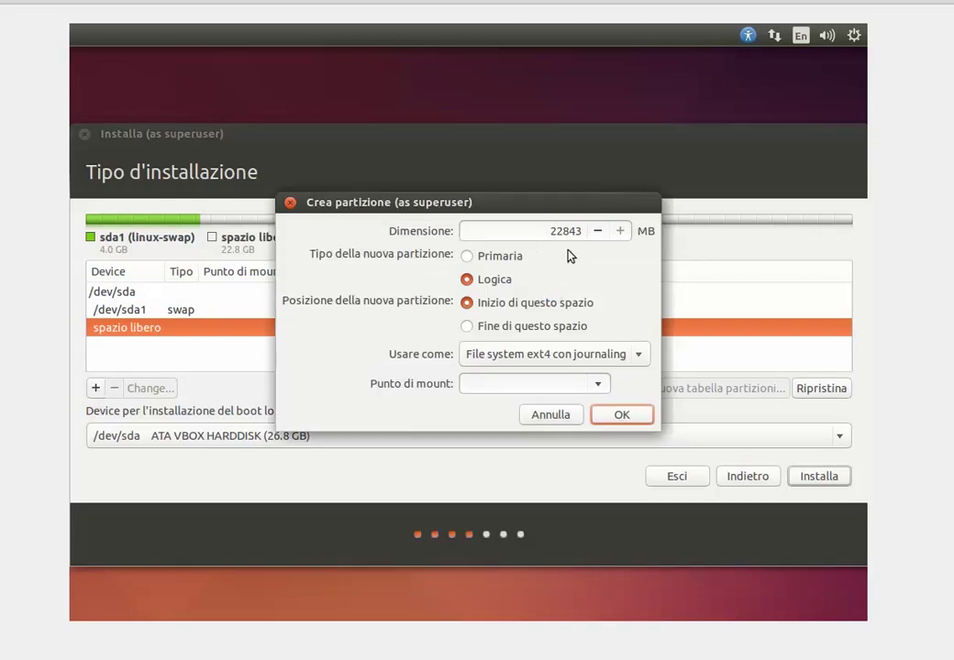
click(500, 259)
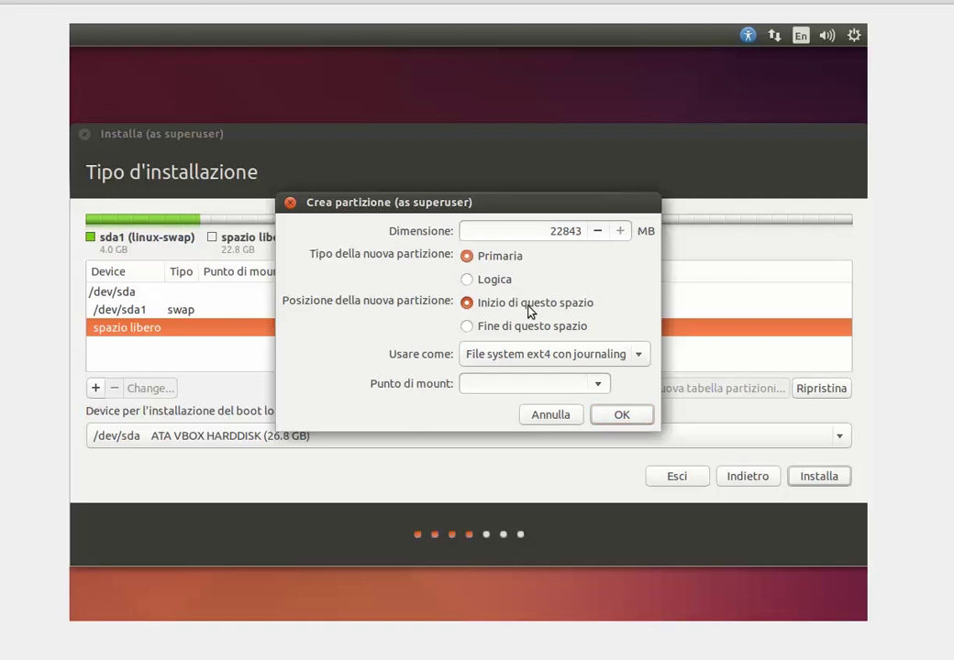
click(640, 355)
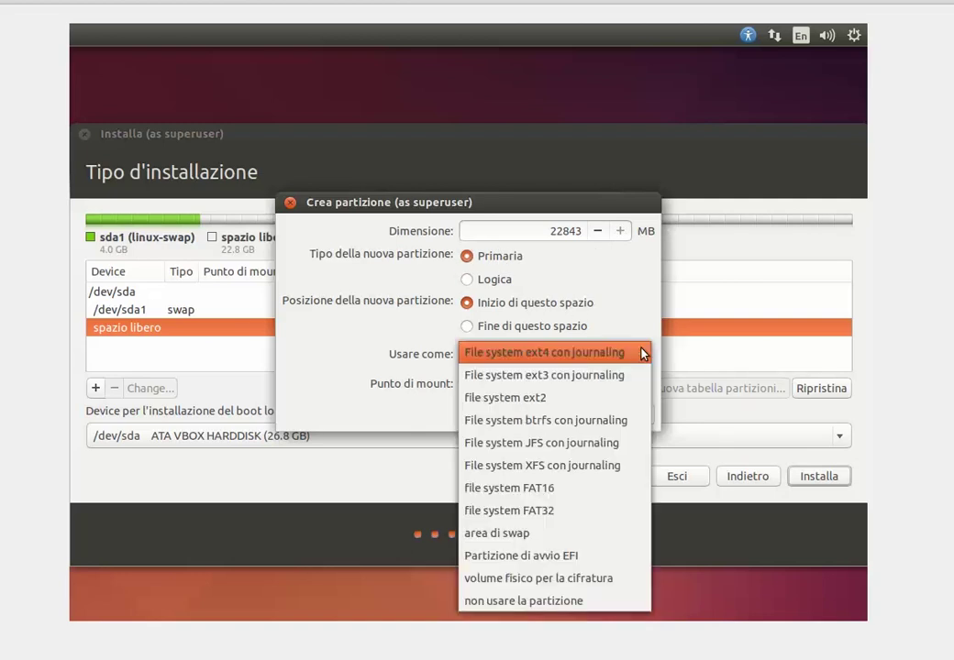
click(552, 378)
click(601, 386)
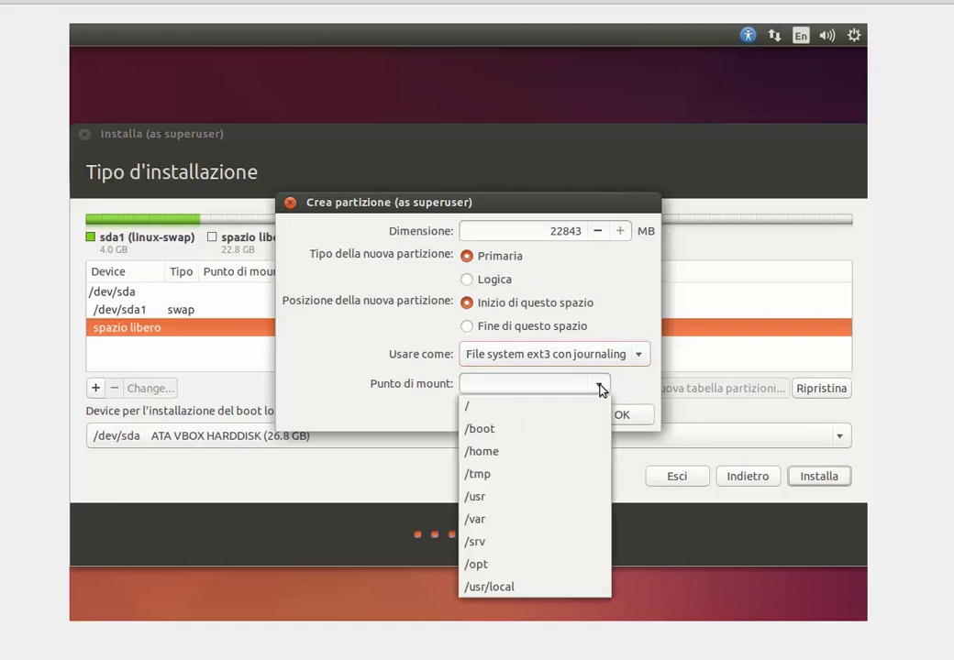
click(484, 413)
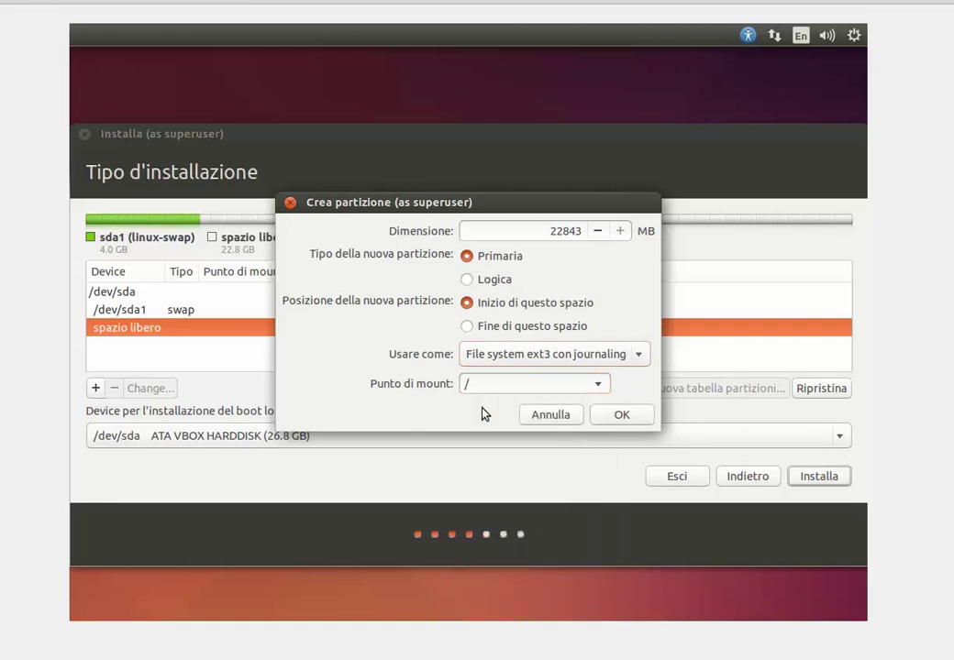
click(642, 422)
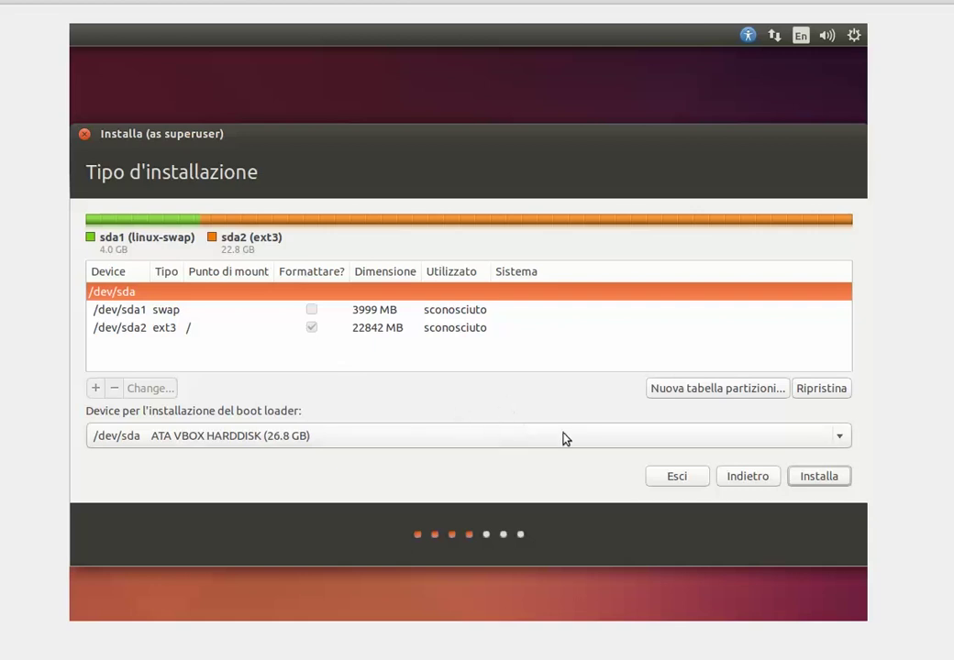
Start the installation by writing the partition changes to disk, keeping Rome as the location and Italian as the keyboard layout
click(821, 479)
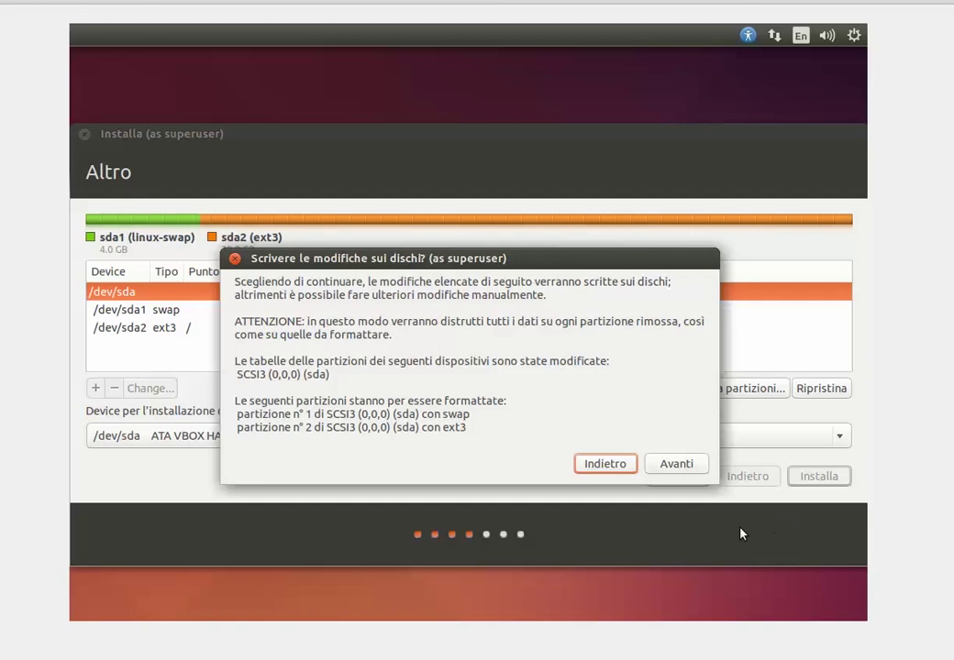
click(674, 465)
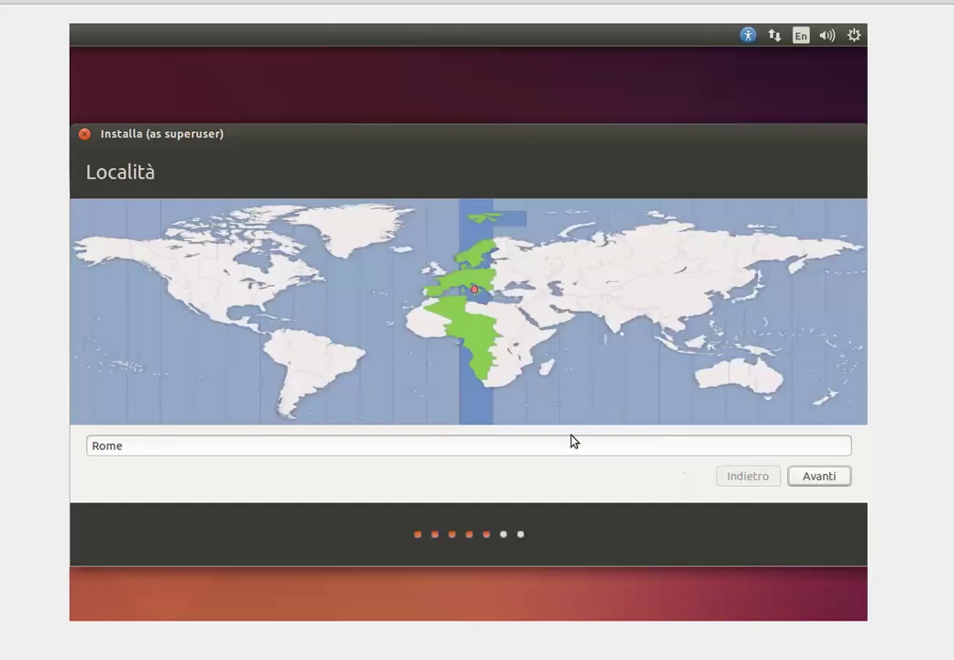
click(827, 481)
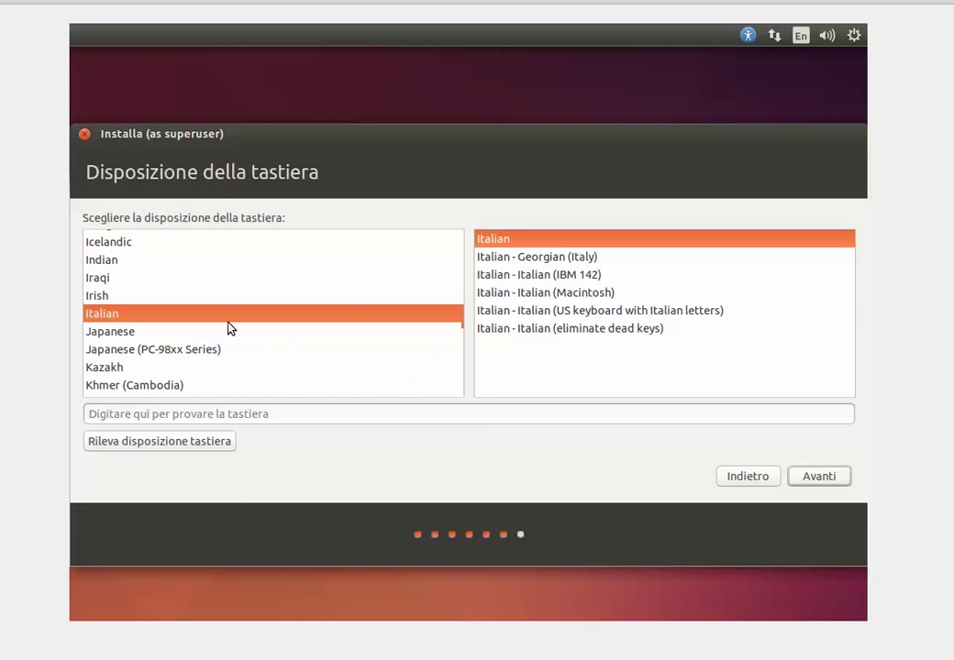
click(822, 477)
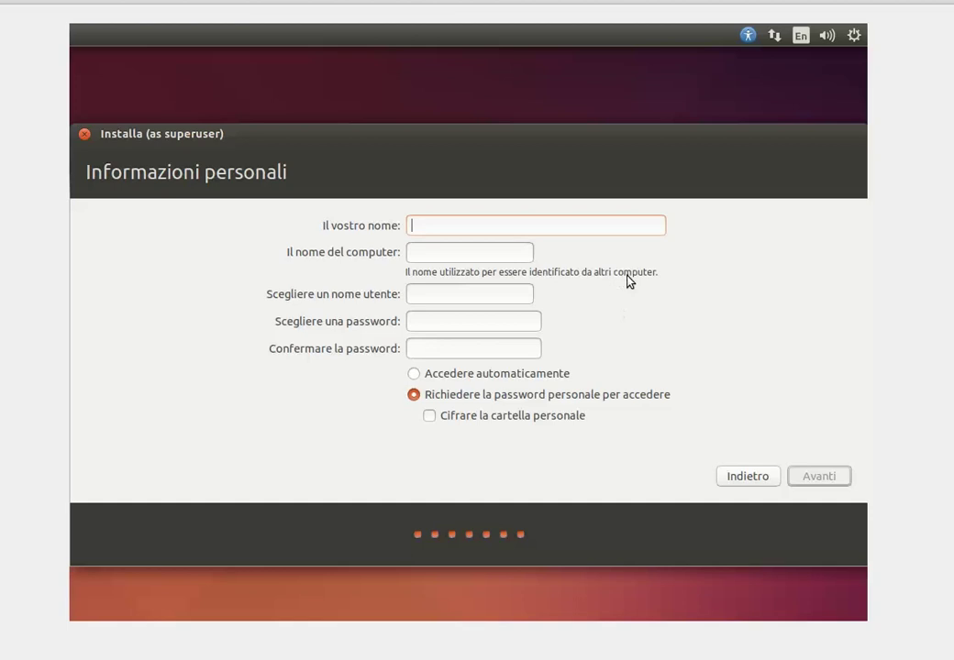
Enter the user's name and the account password with its confirmation, enable automatic login and continue
text(Fabrizio)
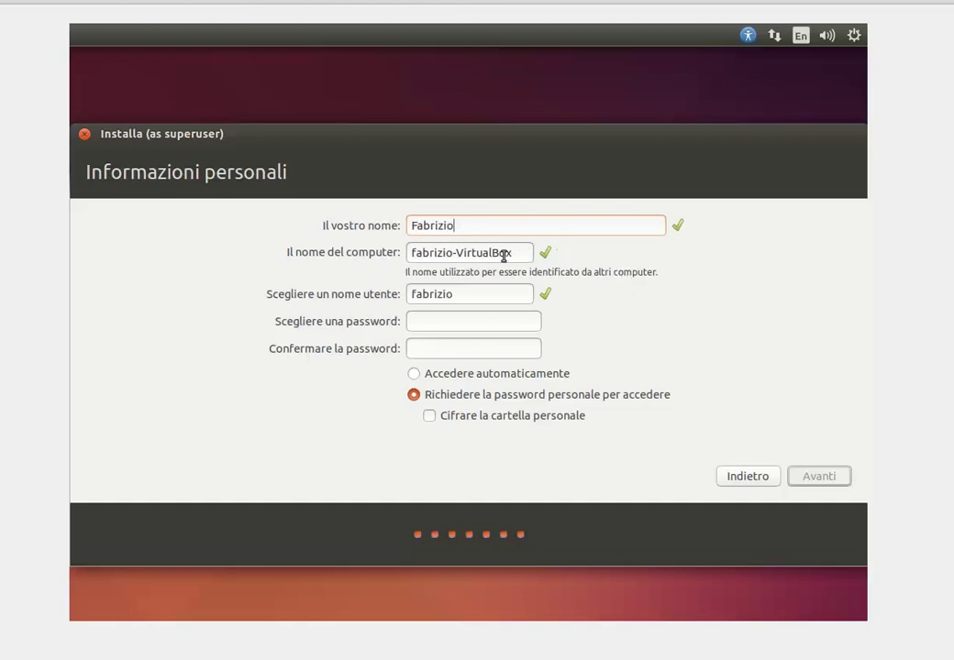
click(522, 316)
text(*****)
key(Tab)
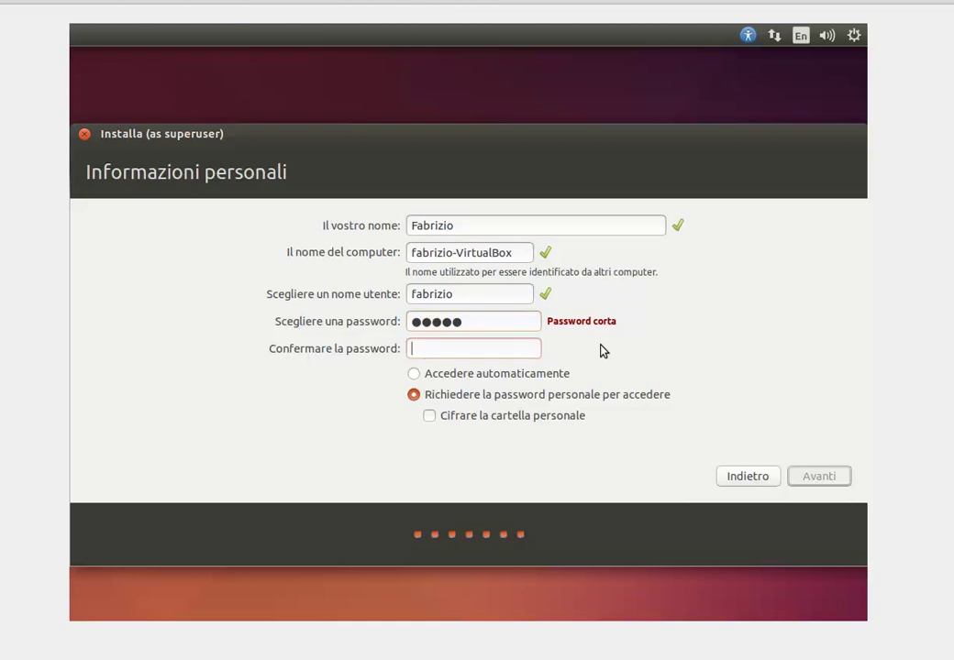
text(*****)
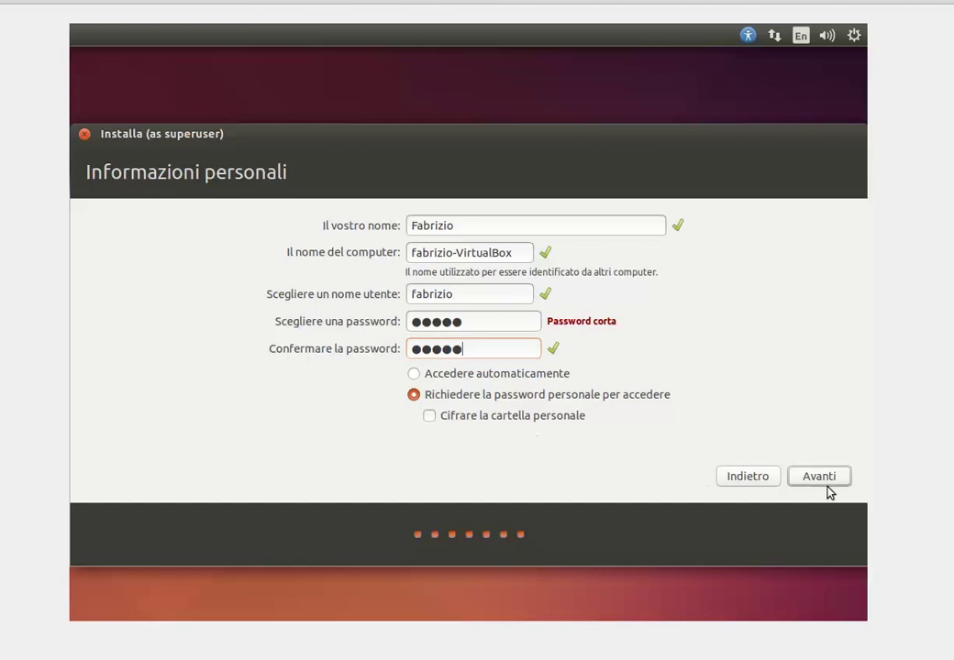
click(544, 374)
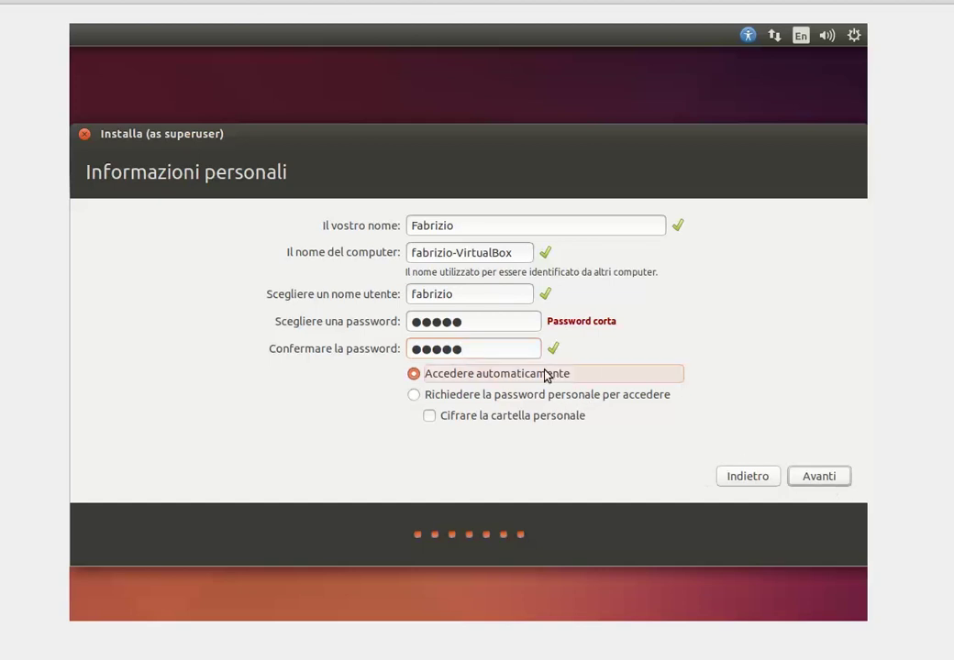
click(819, 479)
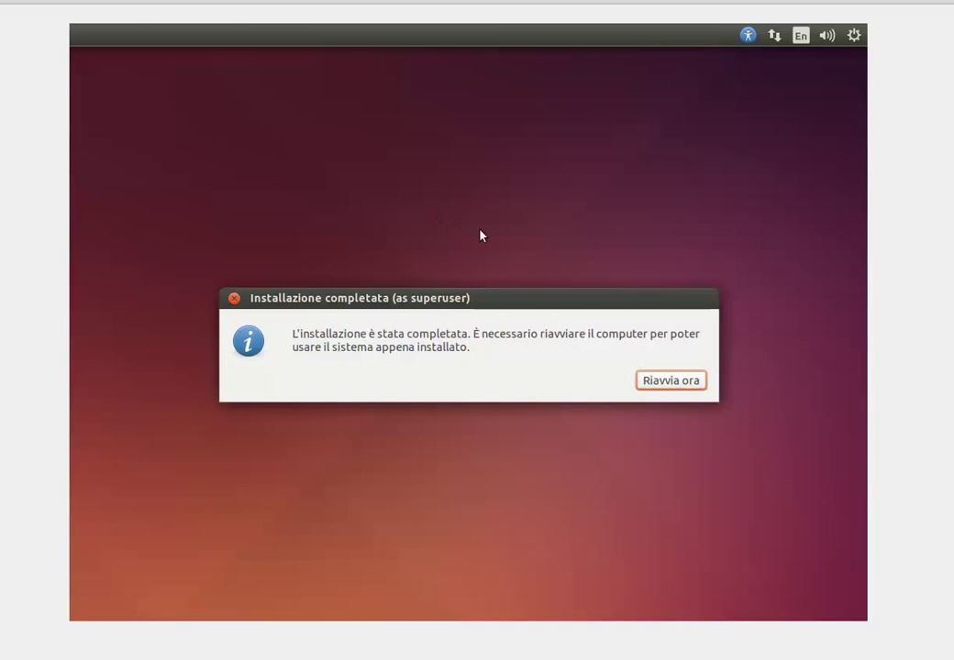
Restart the computer after the installation and boot the "Ubuntu" entry from the GRUB menu
click(691, 383)
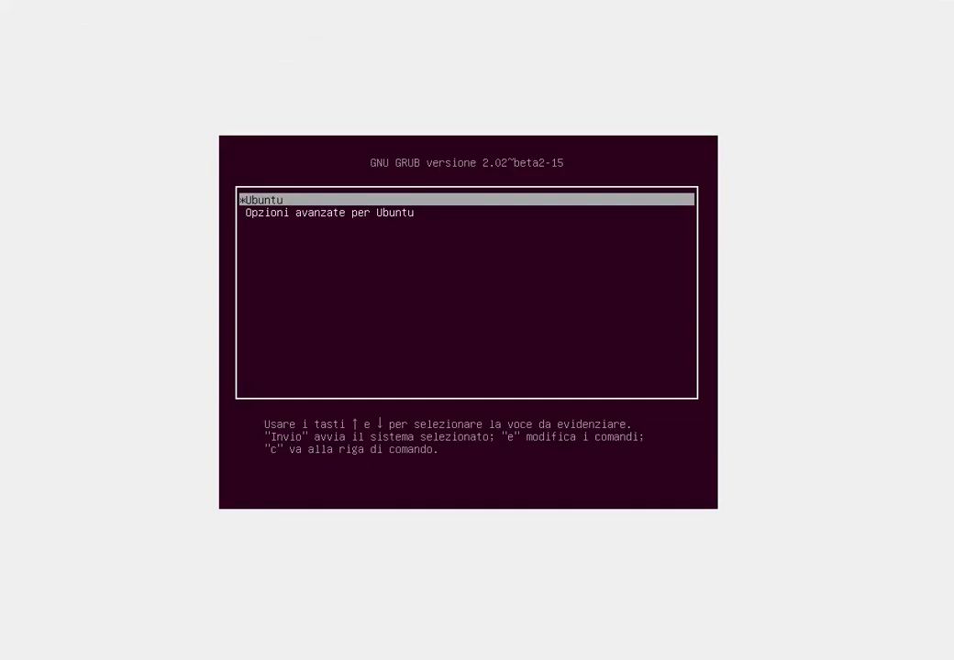
key(Down)
key(Up)
key(Down)
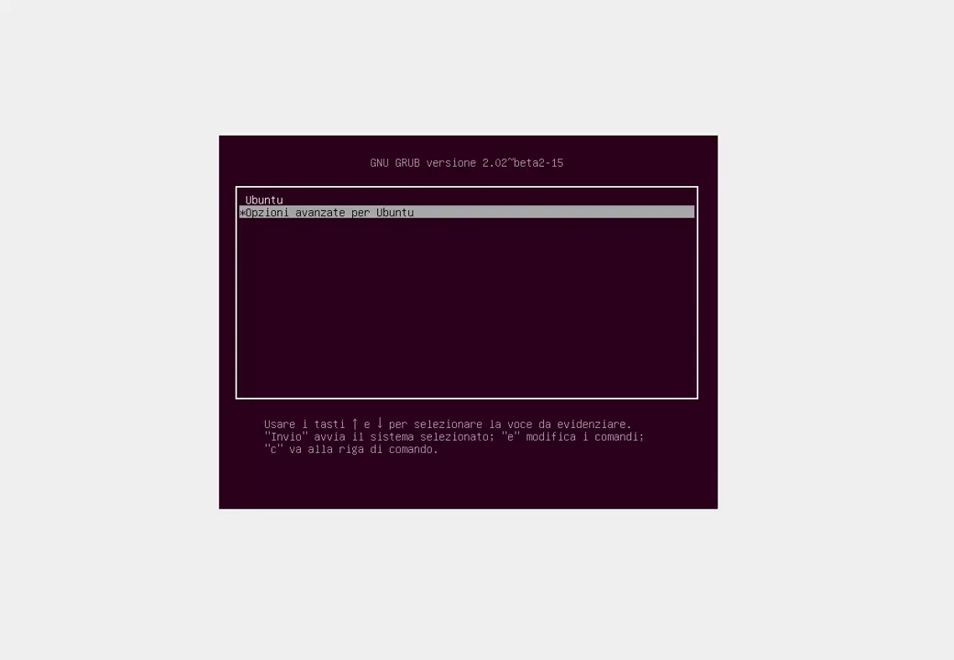
key(Up)
key(Down)
key(Up)
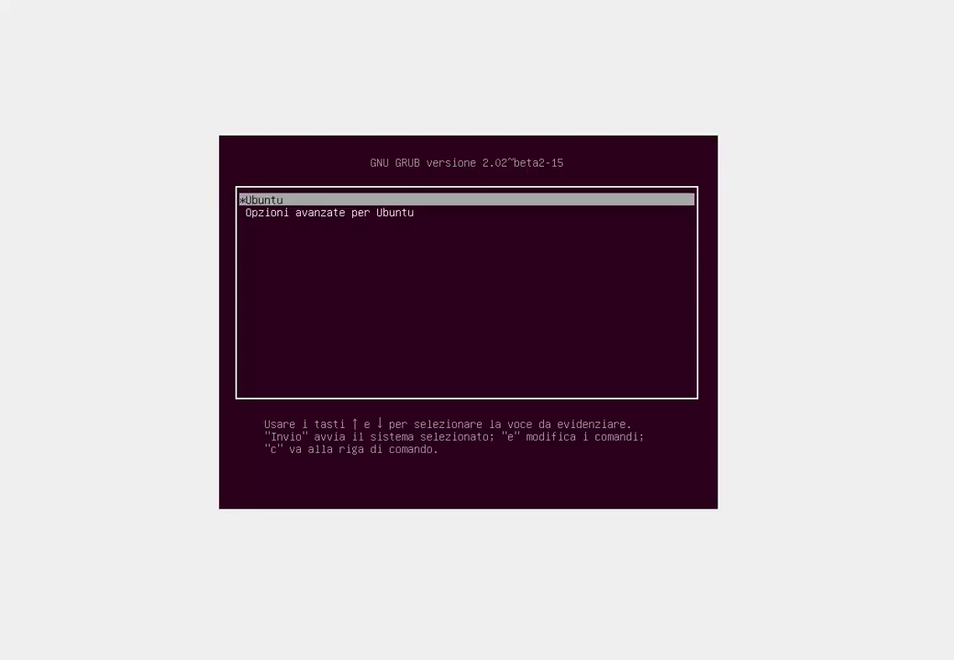
key(Down)
key(Up)
key(Return)
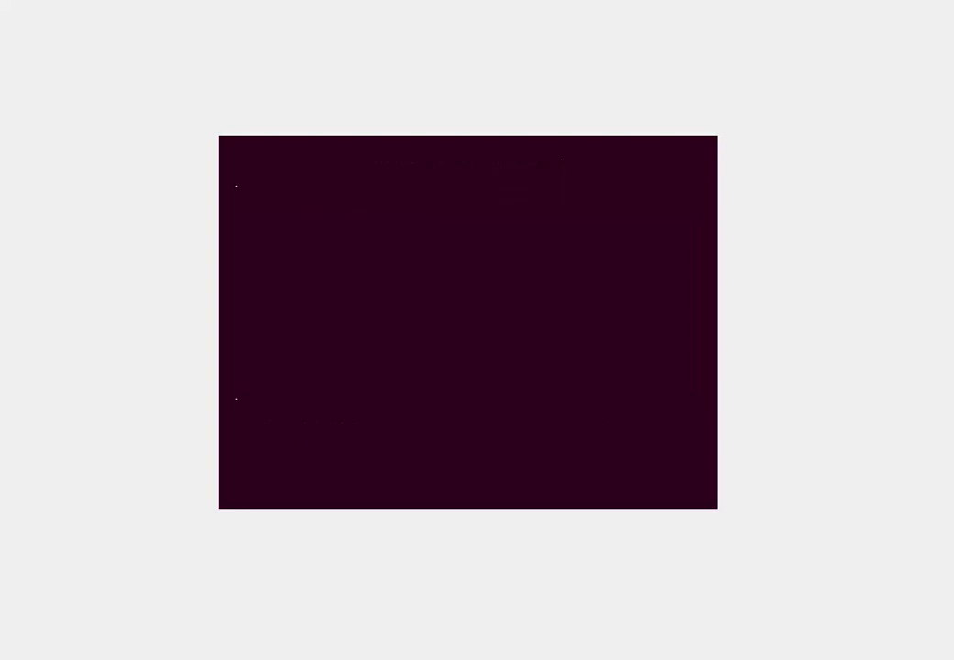